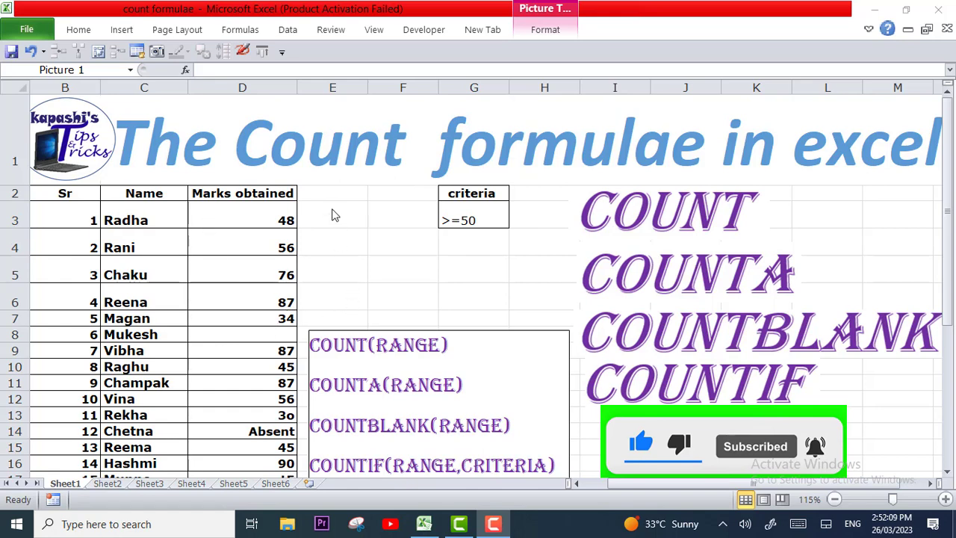
- Enter a COUNT formula in cell F4 over the marks range D3:D37
{"action": "left_click", "coordinate": [374, 244]}
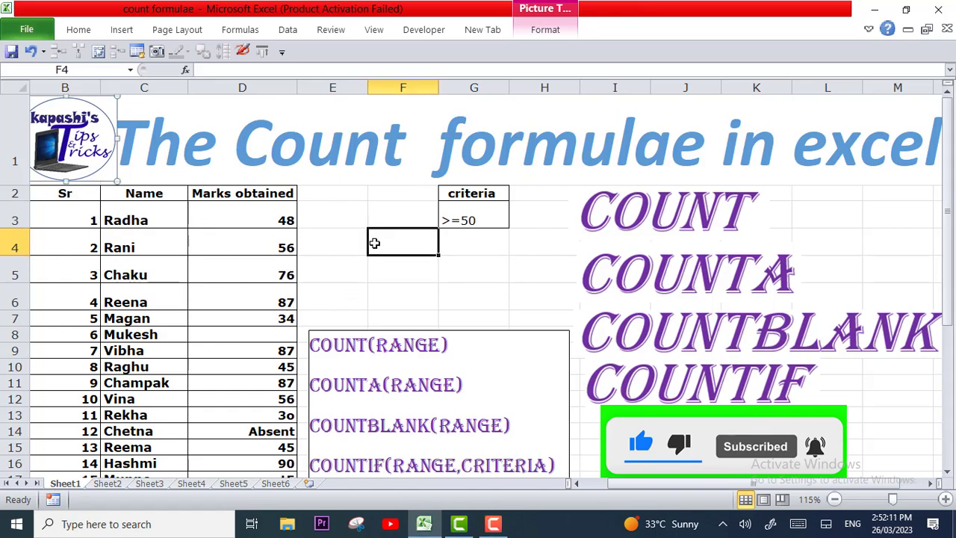
{"action": "type", "text": "="}
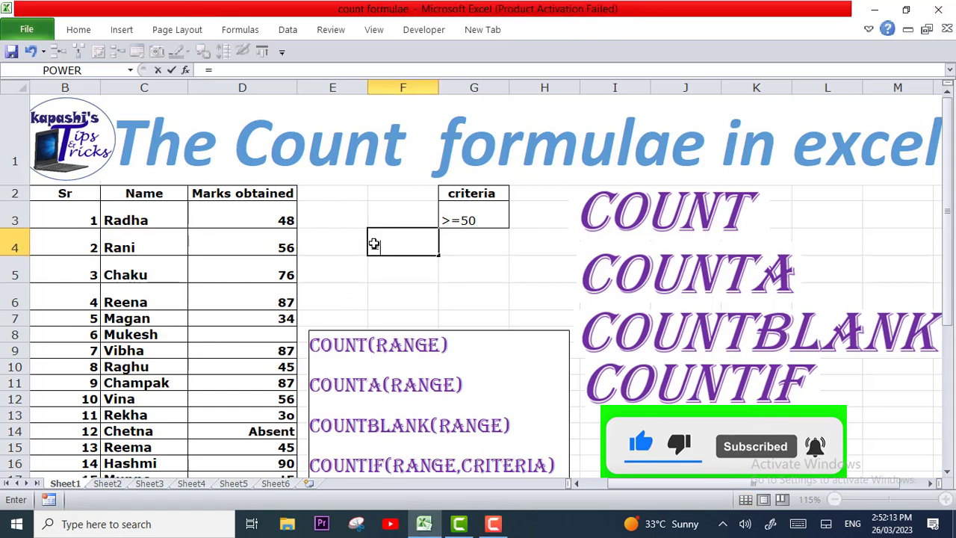
{"action": "type", "text": "count("}
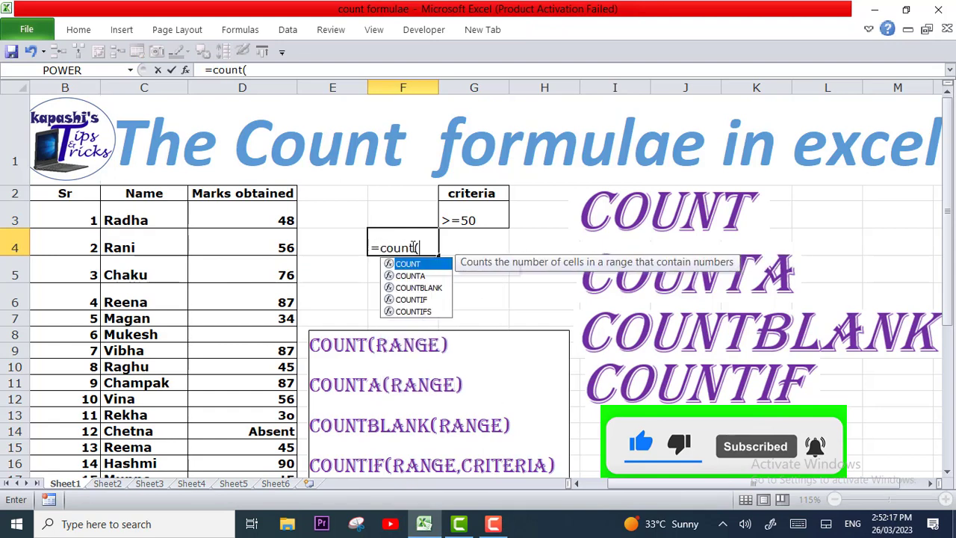
{"action": "left_click", "coordinate": [273, 214]}
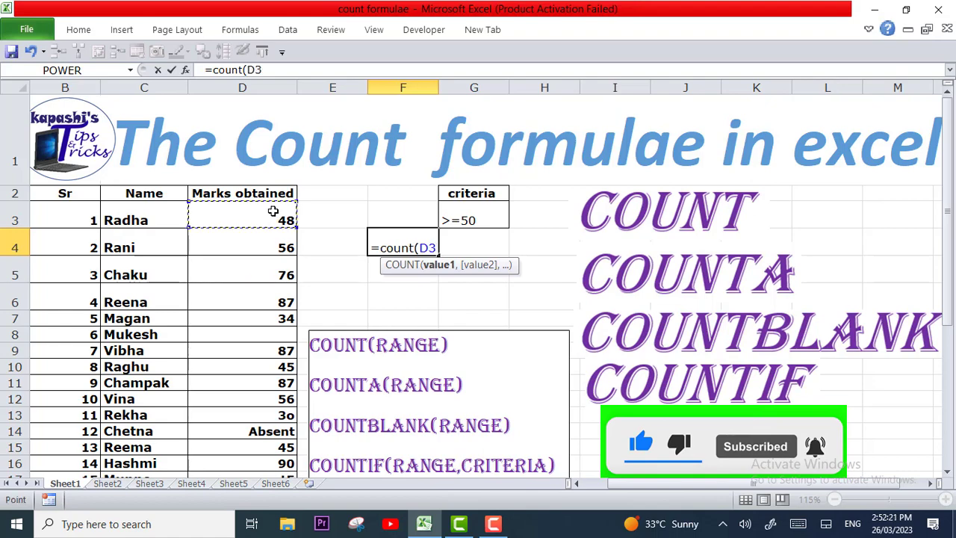
{"action": "key", "text": "shift+Down"}
{"action": "key", "text": "shift+Down"}
{"action": "key", "text": "shift+Down"}
{"action": "key", "text": "shift+Down"}
{"action": "key", "text": "shift+Down"}
{"action": "key", "text": "shift+Down"}
{"action": "key", "text": "shift+Down"}
{"action": "key", "text": "shift+Down"}
{"action": "key", "text": "shift+Down"}
{"action": "key", "text": "shift+Down"}
{"action": "key", "text": "shift+Down"}
{"action": "key", "text": "shift+Down"}
{"action": "key", "text": "shift+Down"}
{"action": "key", "text": "shift+Down"}
{"action": "key", "text": "shift+Down"}
{"action": "key", "text": "shift+Down"}
{"action": "key", "text": "shift+Down"}
{"action": "key", "text": "shift+Down"}
{"action": "key", "text": "shift+Down"}
{"action": "key", "text": "shift+Down"}
{"action": "key", "text": "shift+Down"}
{"action": "key", "text": "shift+Down"}
{"action": "key", "text": "shift+Down"}
{"action": "key", "text": "shift+Down"}
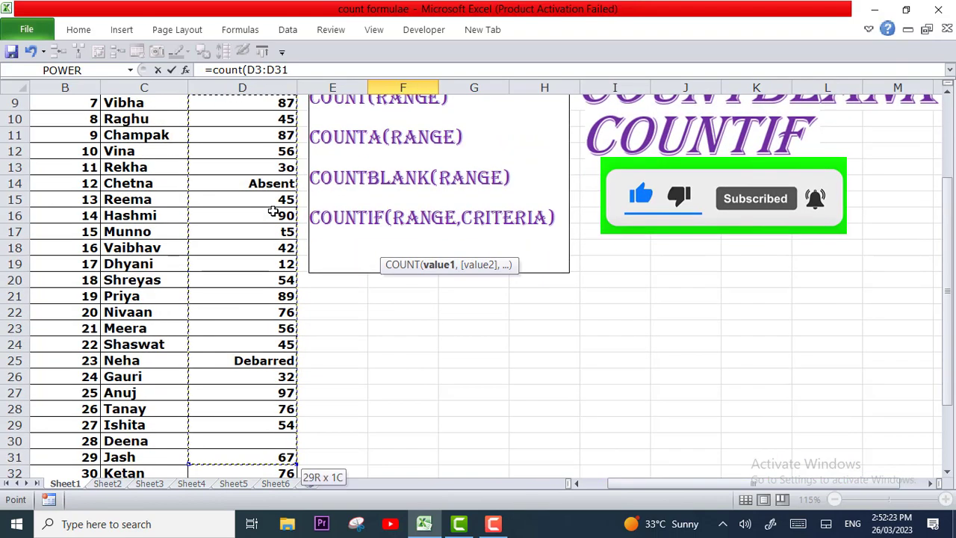
{"action": "key", "text": "shift+Down"}
{"action": "key", "text": "shift+Down"}
{"action": "key", "text": "shift+Down"}
{"action": "key", "text": "shift+Down"}
{"action": "key", "text": "shift+Down"}
{"action": "key", "text": "shift+Down"}
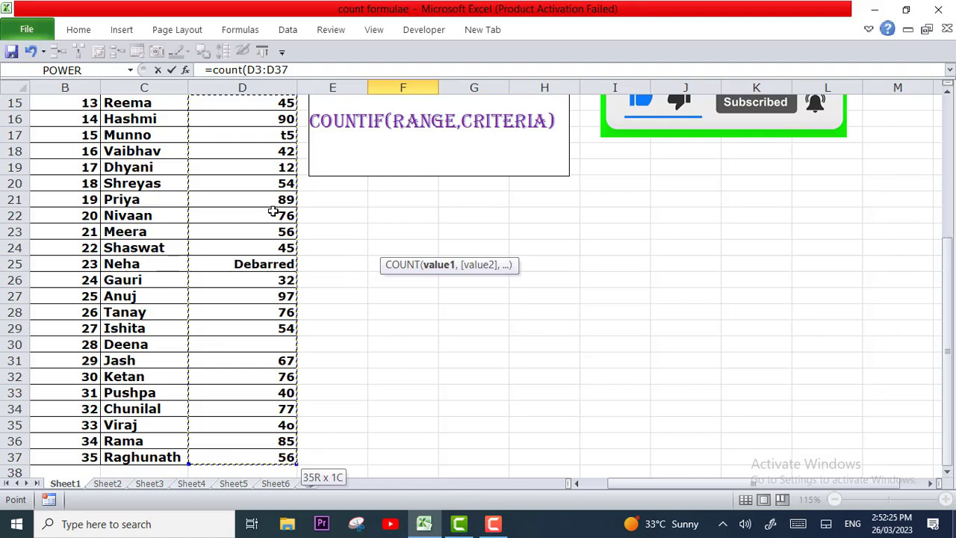
{"action": "scroll", "coordinate": [273, 213], "scroll_direction": "up", "scroll_amount": 5}
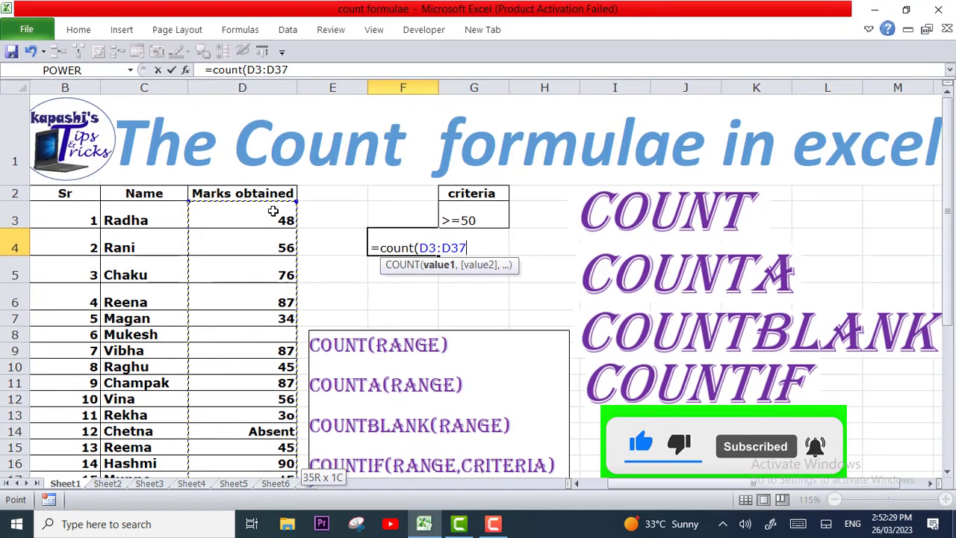
{"action": "type", "text": ")"}
{"action": "key", "text": "Return"}
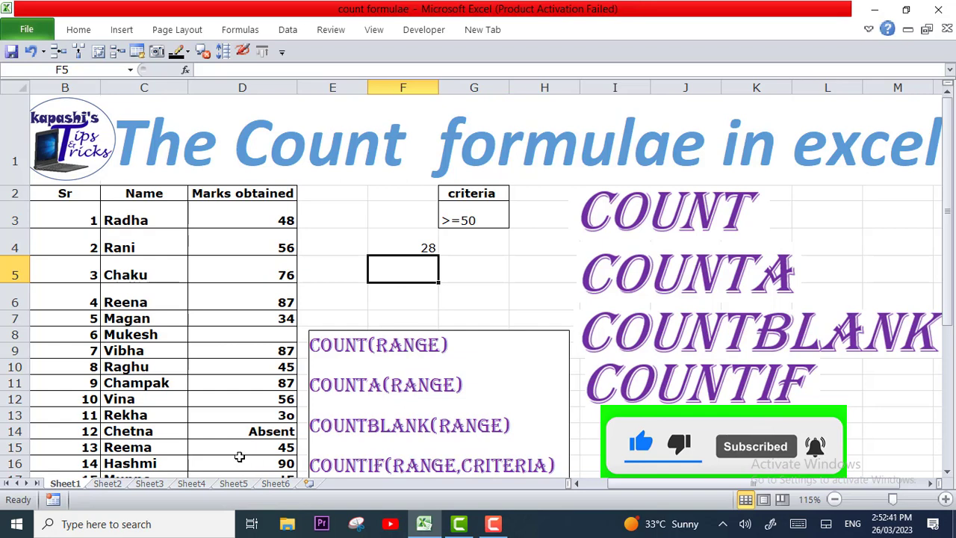
- Replace the mark in cell D13 with the number 30
{"action": "left_click", "coordinate": [226, 415]}
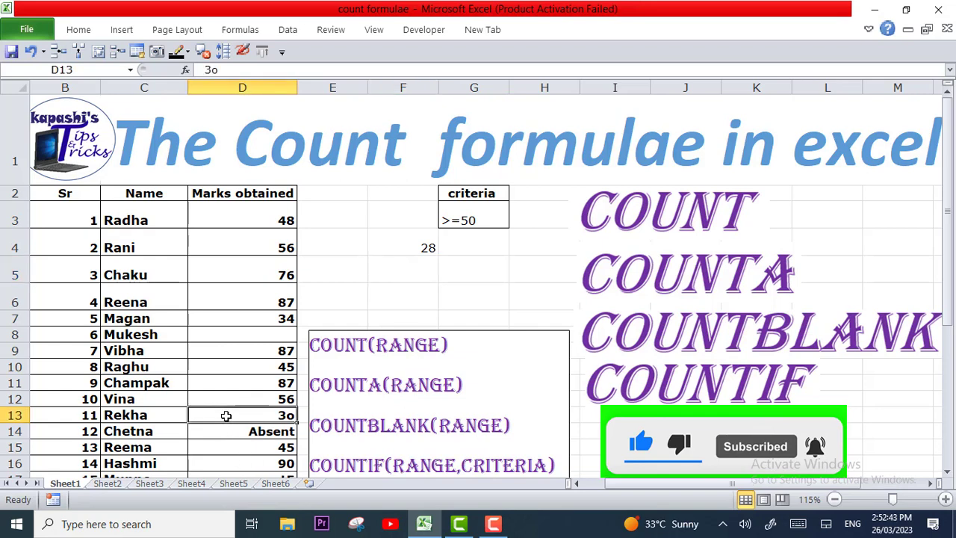
{"action": "type", "text": "30"}
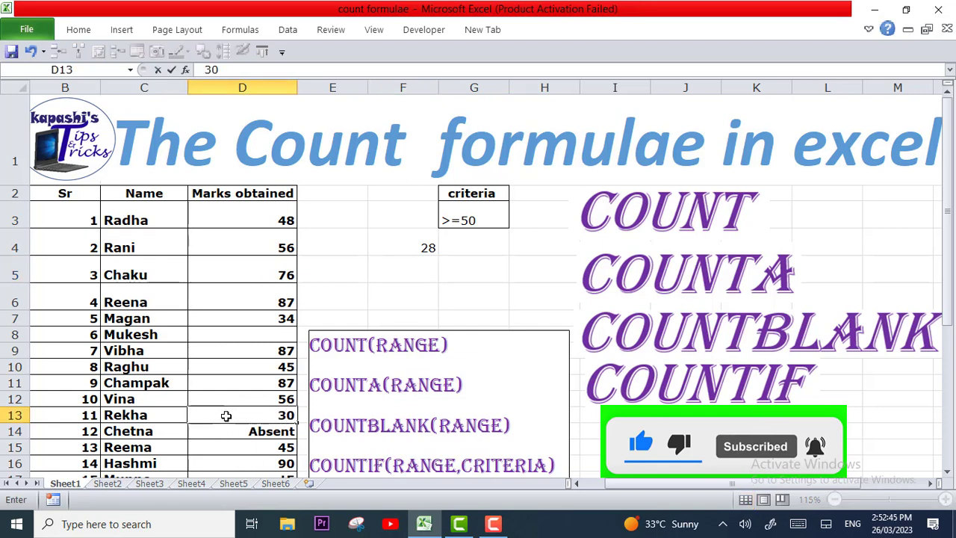
{"action": "key", "text": "Return"}
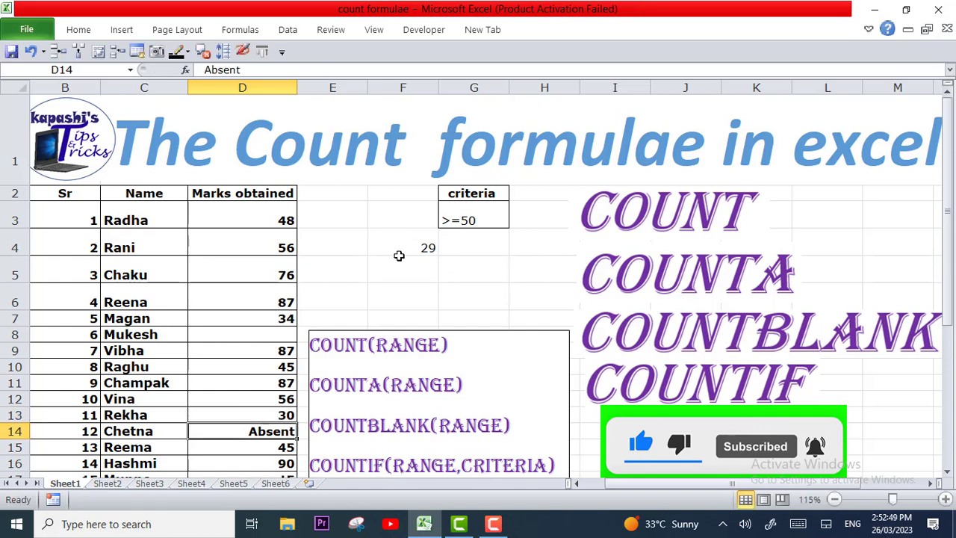
- Change the mark in cell D13 back to the text entry 3o, with a letter o
{"action": "left_click", "coordinate": [239, 413]}
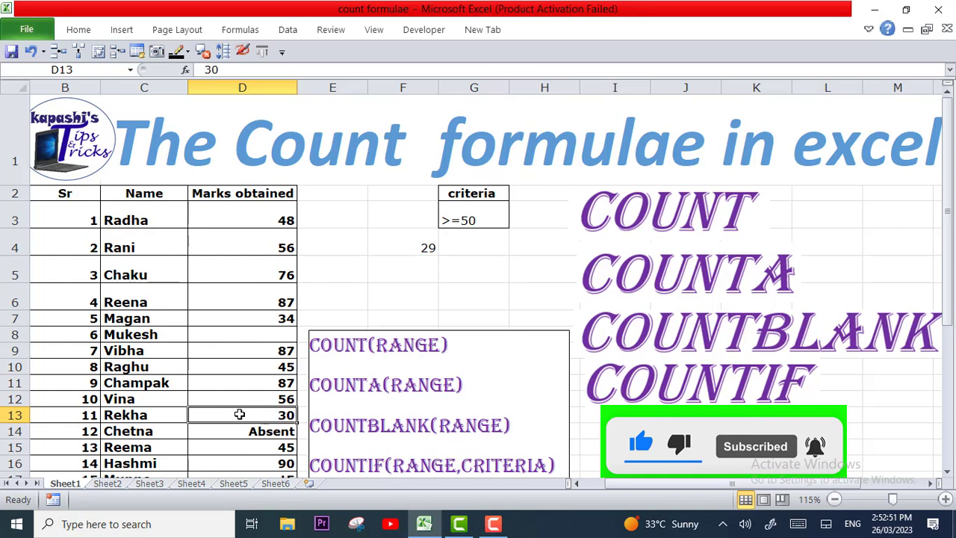
{"action": "key", "text": "BackSpace"}
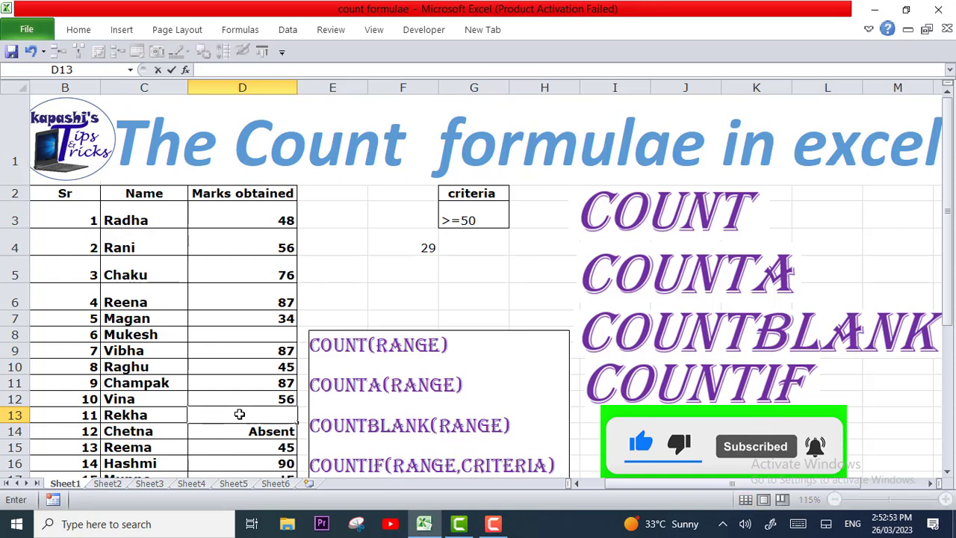
{"action": "type", "text": "3o"}
{"action": "key", "text": "Return"}
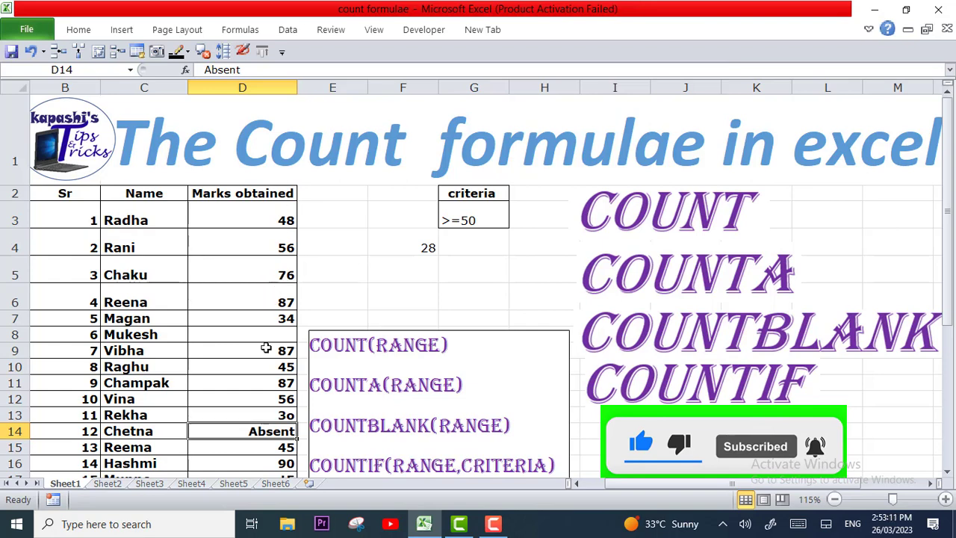
- Enter a COUNTA formula in cell F5 over the marks range D3:D37
{"action": "left_click", "coordinate": [388, 265]}
{"action": "type", "text": "="}
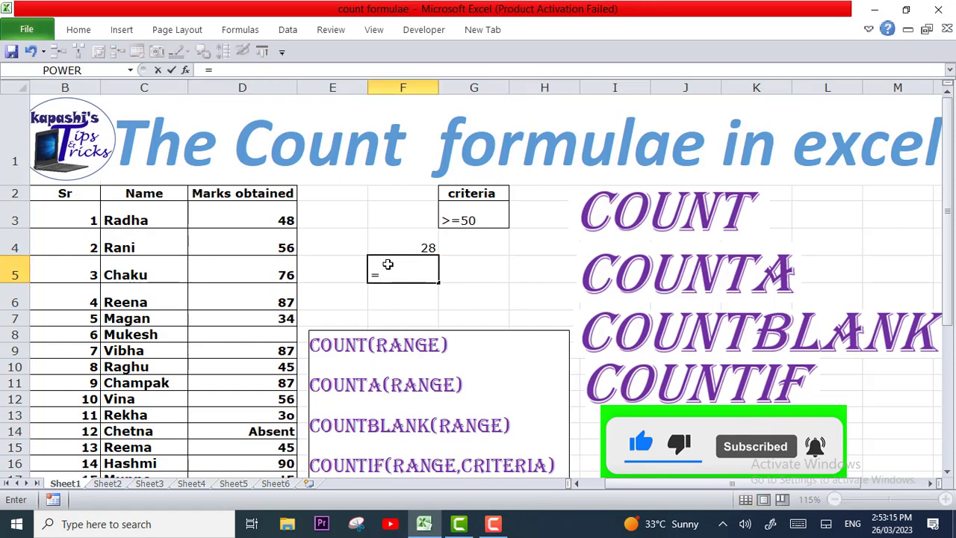
{"action": "type", "text": "counta"}
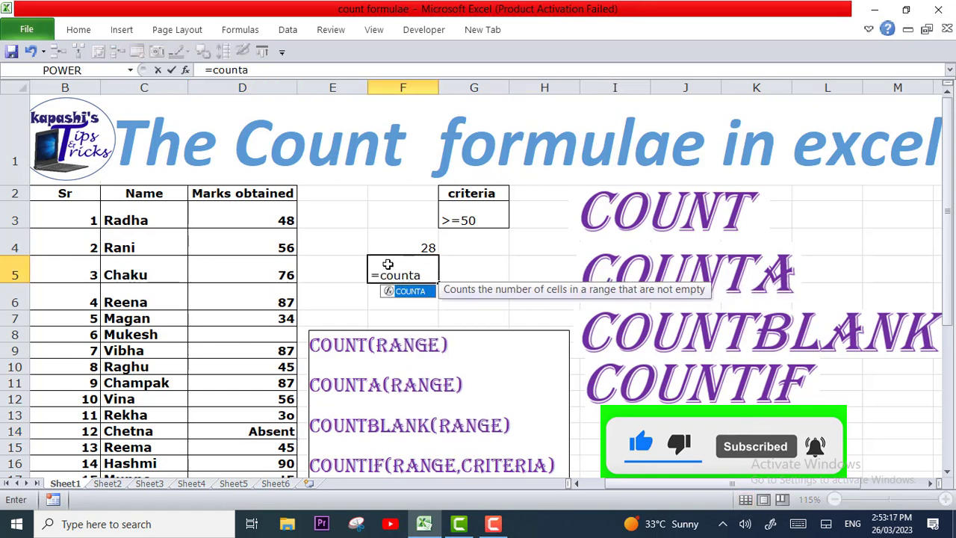
{"action": "type", "text": "("}
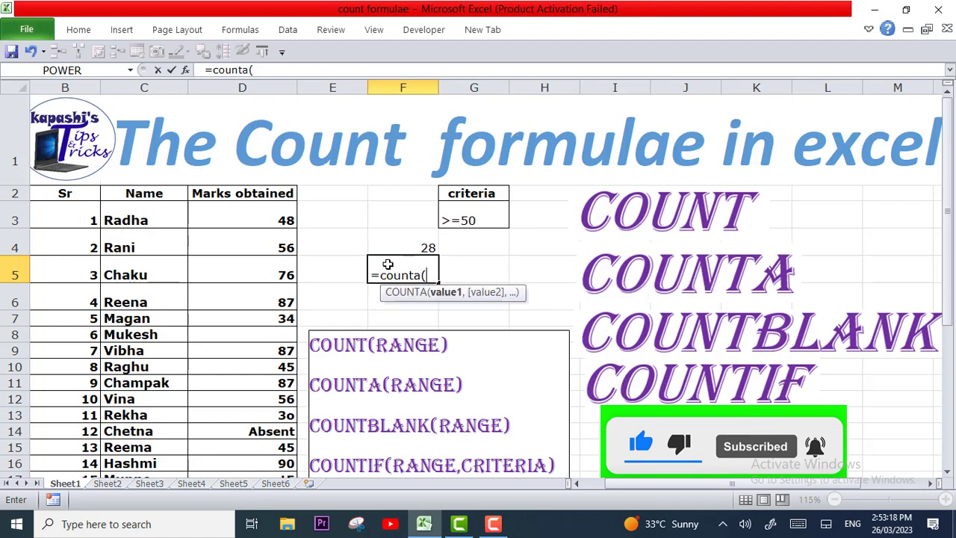
{"action": "left_click", "coordinate": [268, 212]}
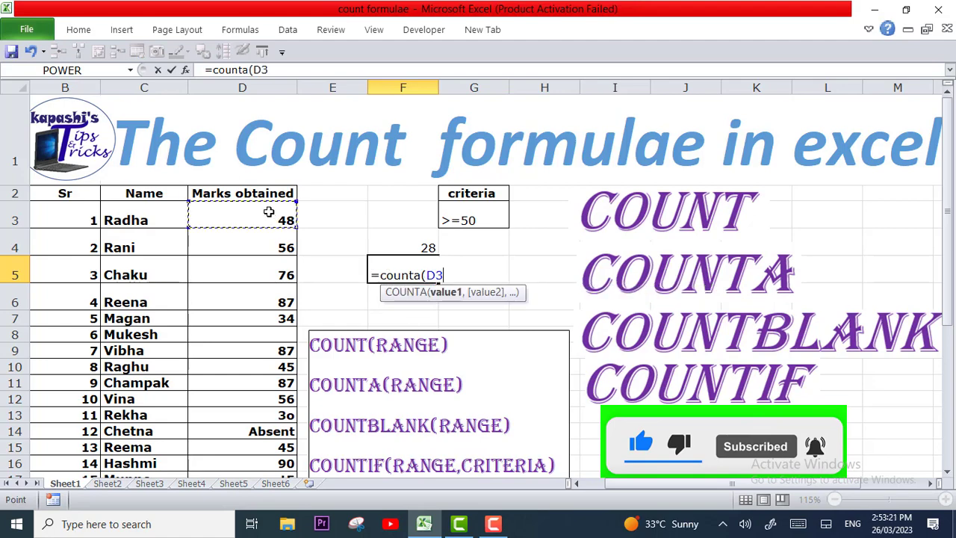
{"action": "key", "text": "ctrl+shift+Down"}
{"action": "key", "text": "ctrl+shift+Down"}
{"action": "key", "text": "ctrl+shift+Down"}
{"action": "key", "text": "ctrl+shift+Down"}
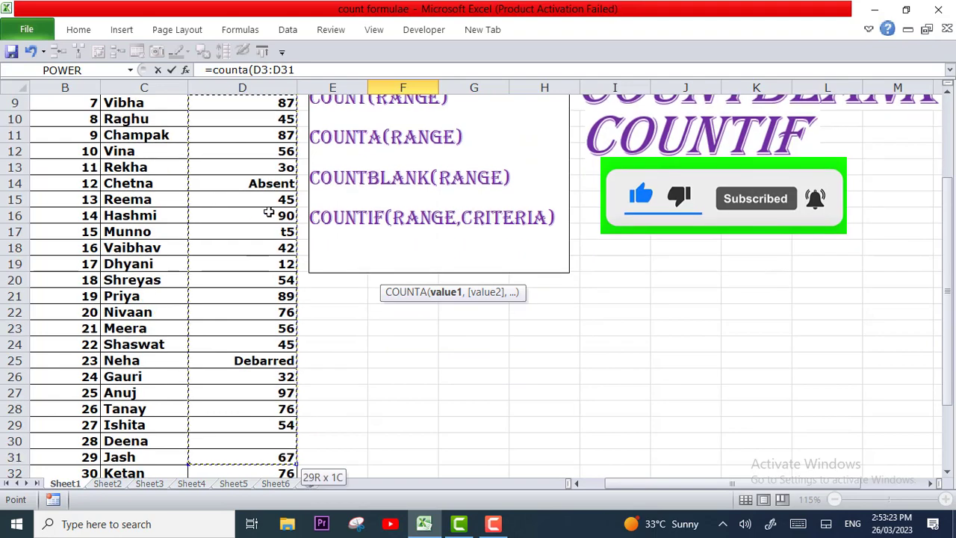
{"action": "key", "text": "ctrl+shift+Down"}
{"action": "scroll", "coordinate": [268, 212], "scroll_direction": "up", "scroll_amount": 4}
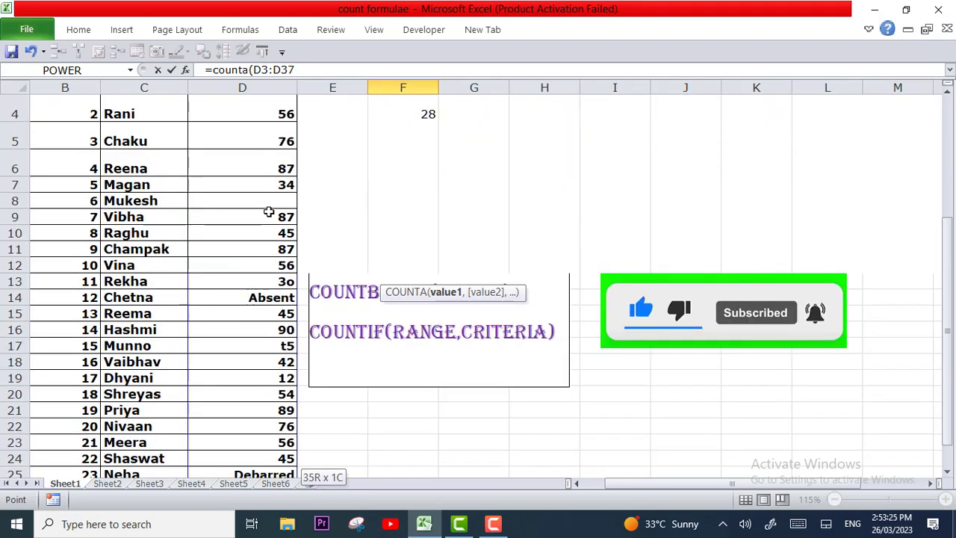
{"action": "scroll", "coordinate": [268, 212], "scroll_direction": "up", "scroll_amount": 1}
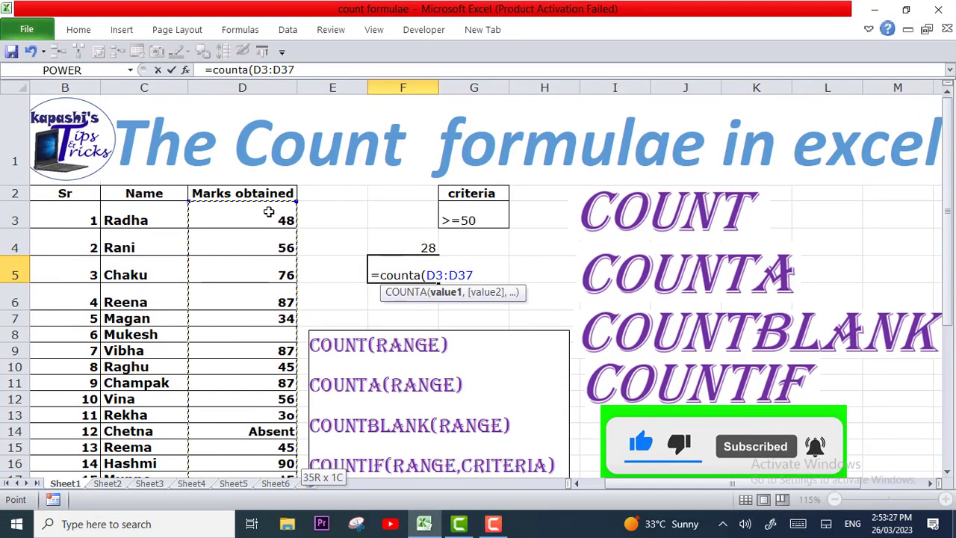
{"action": "type", "text": "("}
{"action": "key", "text": "BackSpace"}
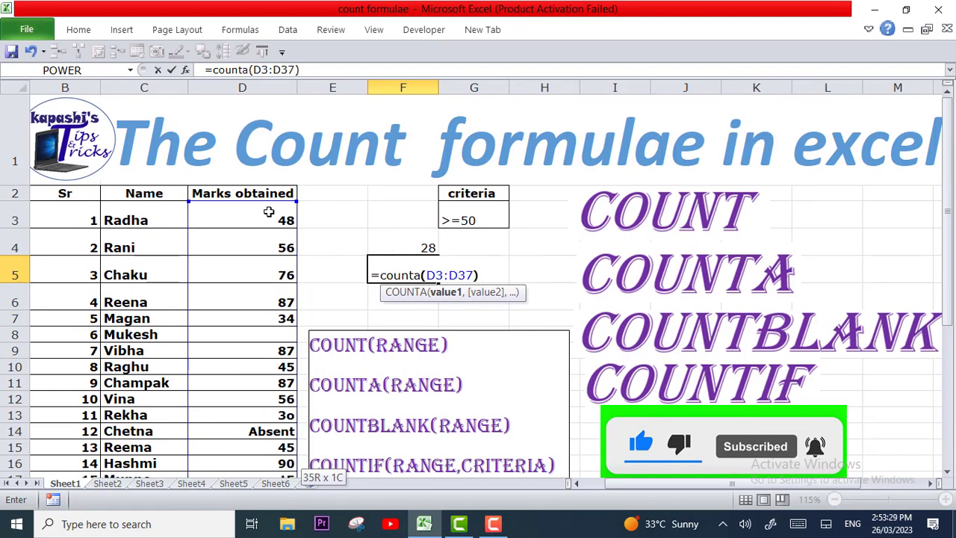
{"action": "type", "text": ")"}
{"action": "key", "text": "Return"}
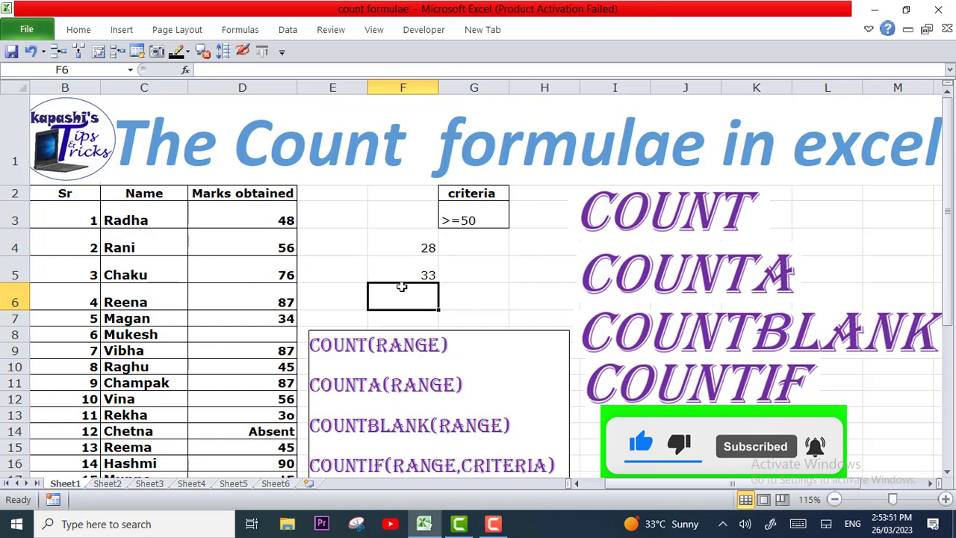
- Enter a COUNTBLANK formula in cell F6 over the marks range D3:D37
{"action": "type", "text": "="}
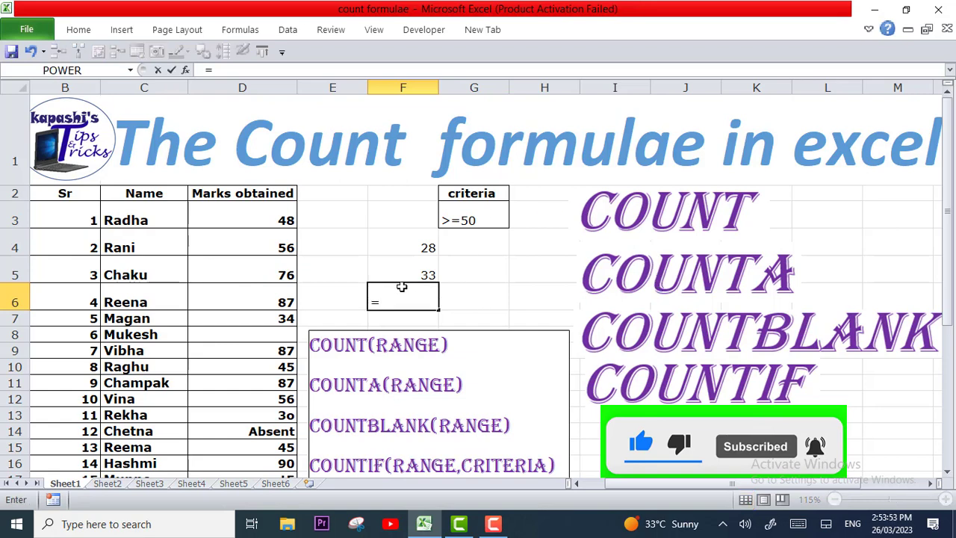
{"action": "type", "text": "count"}
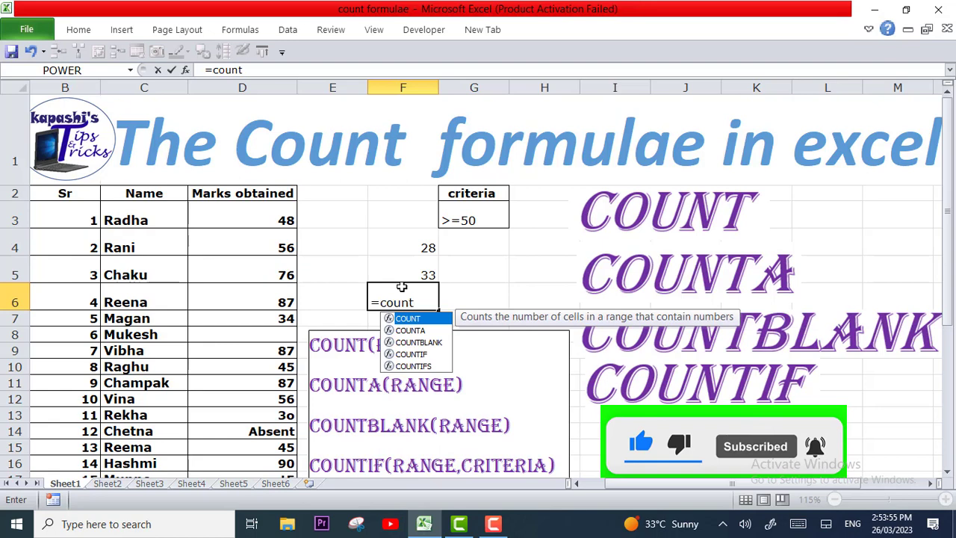
{"action": "type", "text": "bla"}
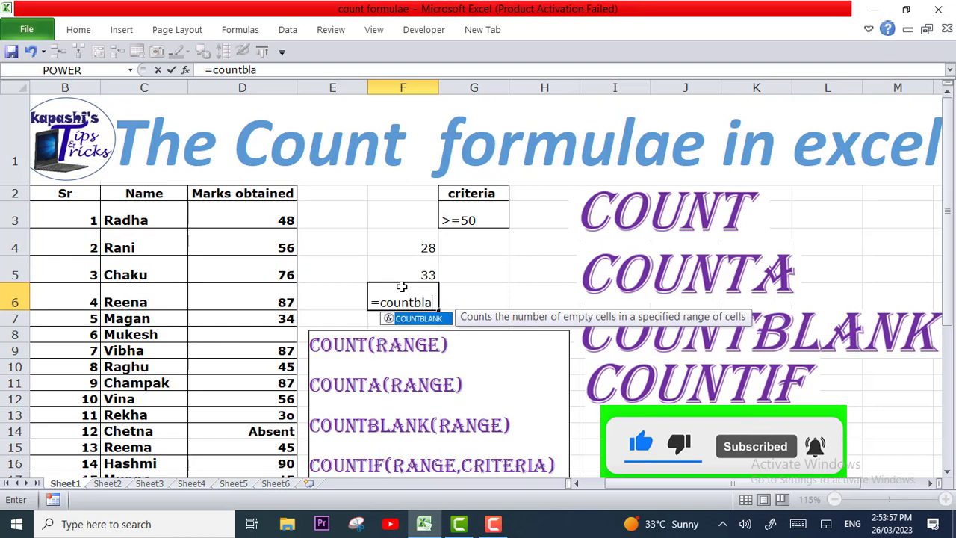
{"action": "type", "text": "nk("}
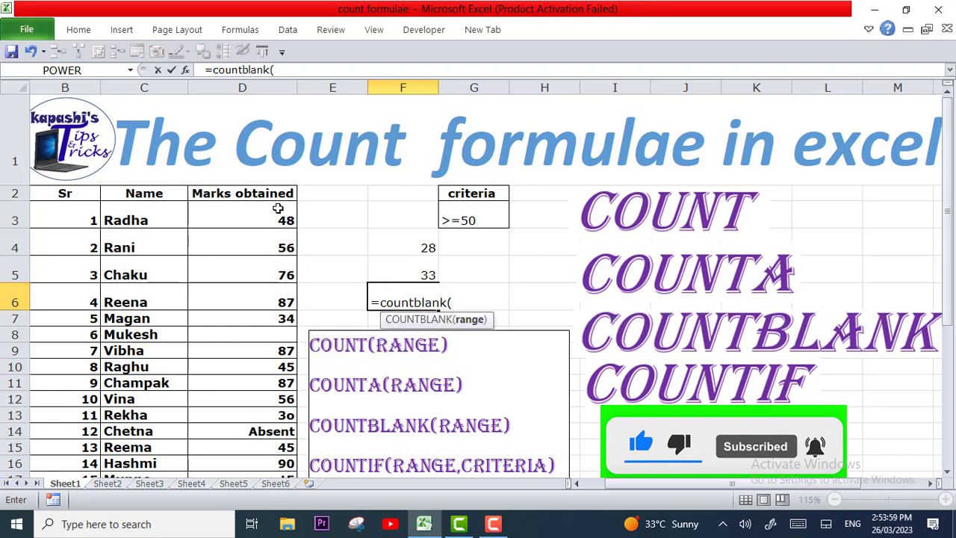
{"action": "left_click", "coordinate": [272, 220]}
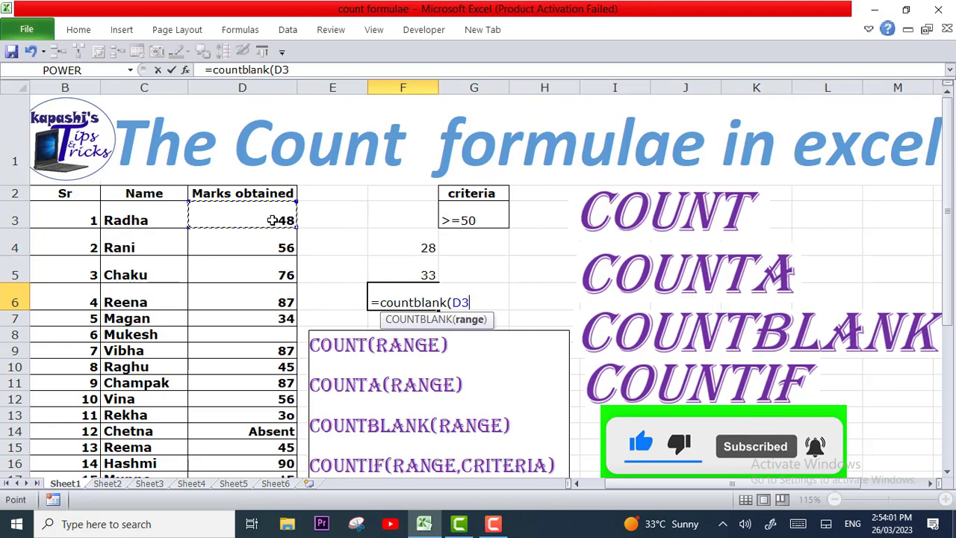
{"action": "left_click_drag", "start_coordinate": [272, 220], "coordinate": [284, 321]}
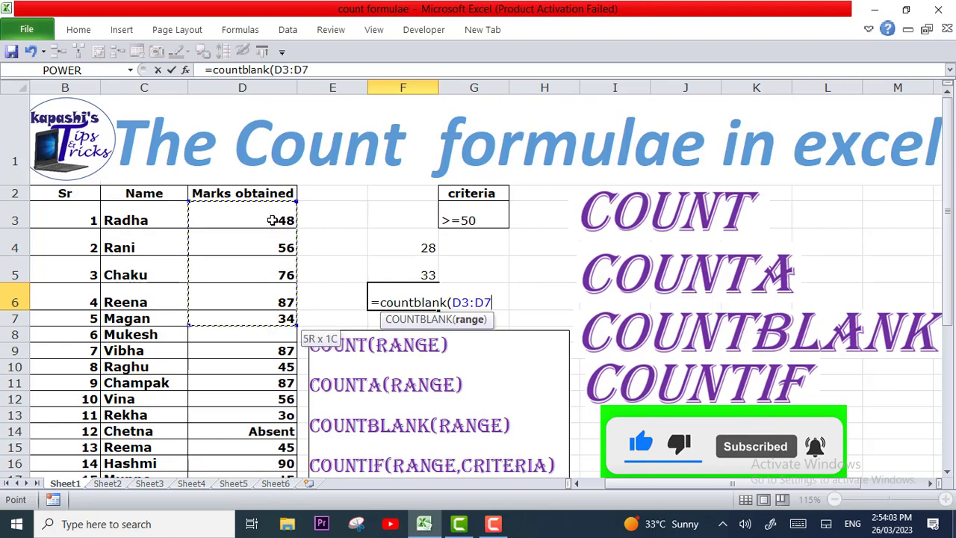
{"action": "key", "text": "ctrl+shift+Down"}
{"action": "key", "text": "ctrl+shift+Down"}
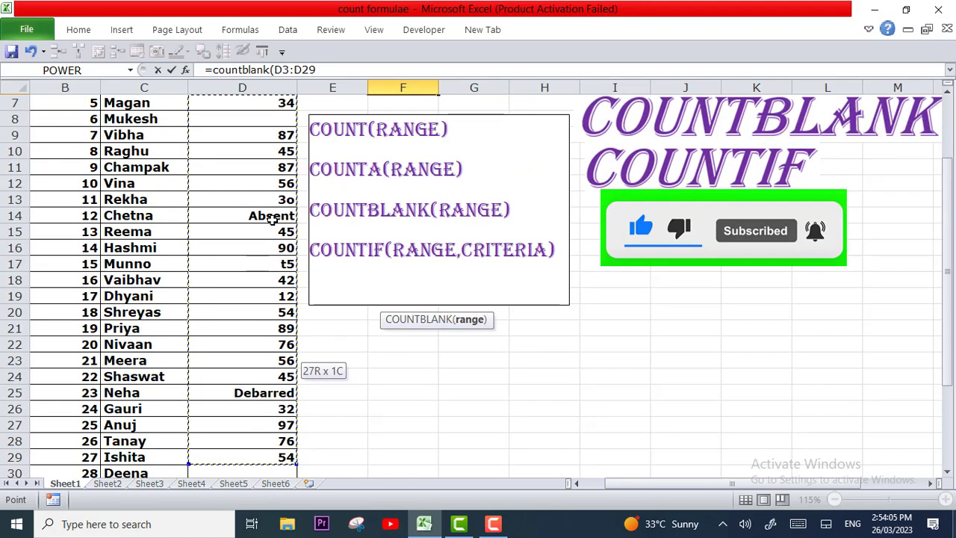
{"action": "key", "text": "shift+Down"}
{"action": "key", "text": "shift+Down"}
{"action": "key", "text": "shift+Down"}
{"action": "key", "text": "shift+Down"}
{"action": "key", "text": "shift+Down"}
{"action": "key", "text": "shift+Down"}
{"action": "key", "text": "shift+Down"}
{"action": "key", "text": "shift+Down"}
{"action": "scroll", "coordinate": [273, 220], "scroll_direction": "up", "scroll_amount": 3}
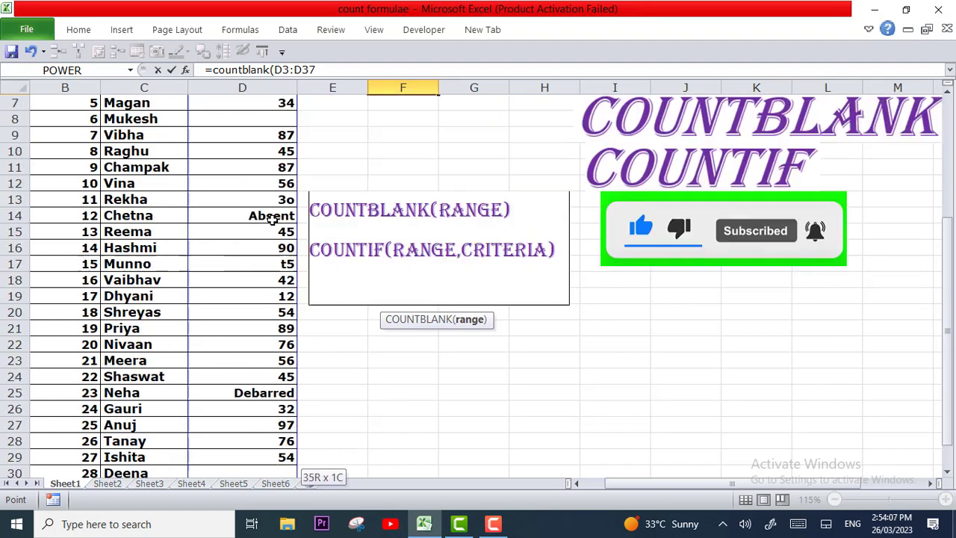
{"action": "scroll", "coordinate": [273, 218], "scroll_direction": "up", "scroll_amount": 2}
{"action": "type", "text": ")"}
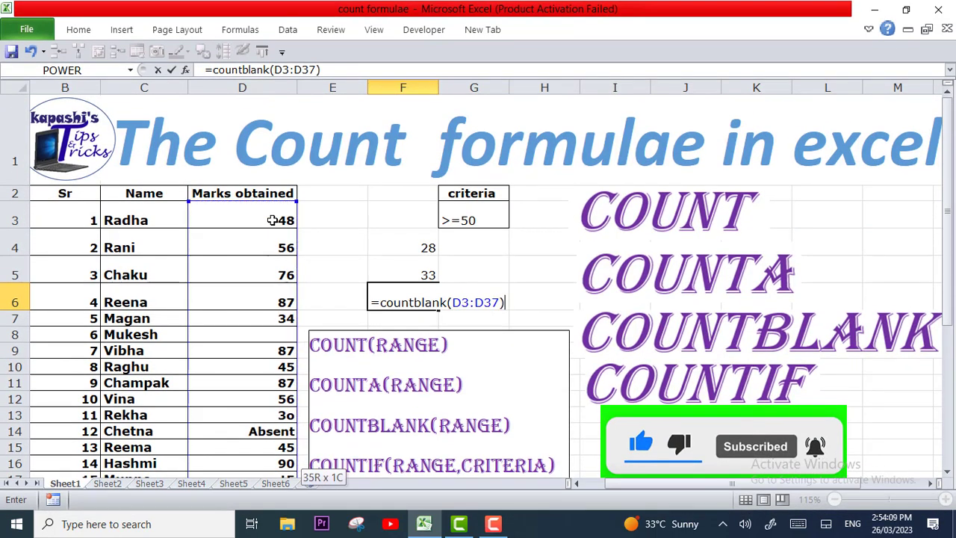
{"action": "key", "text": "Return"}
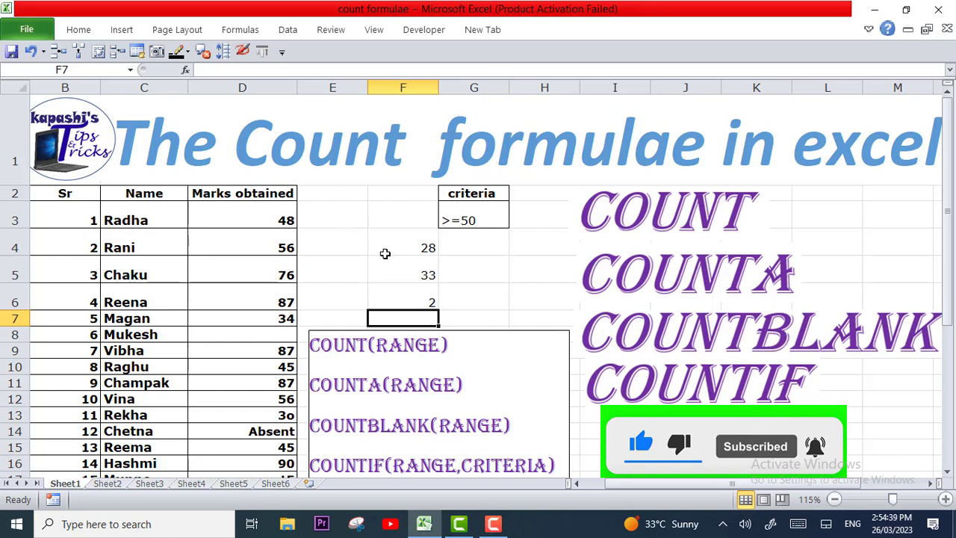
- Enter a COUNTIF formula in cell F7 over the marks range D3:D37, using cell G3 as the criteria
{"action": "left_click", "coordinate": [348, 221]}
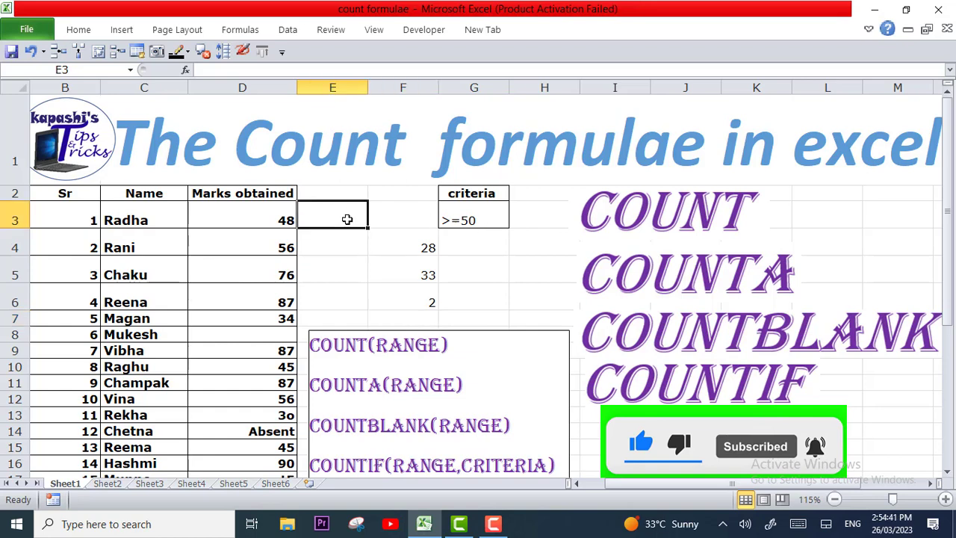
{"action": "left_click", "coordinate": [424, 317]}
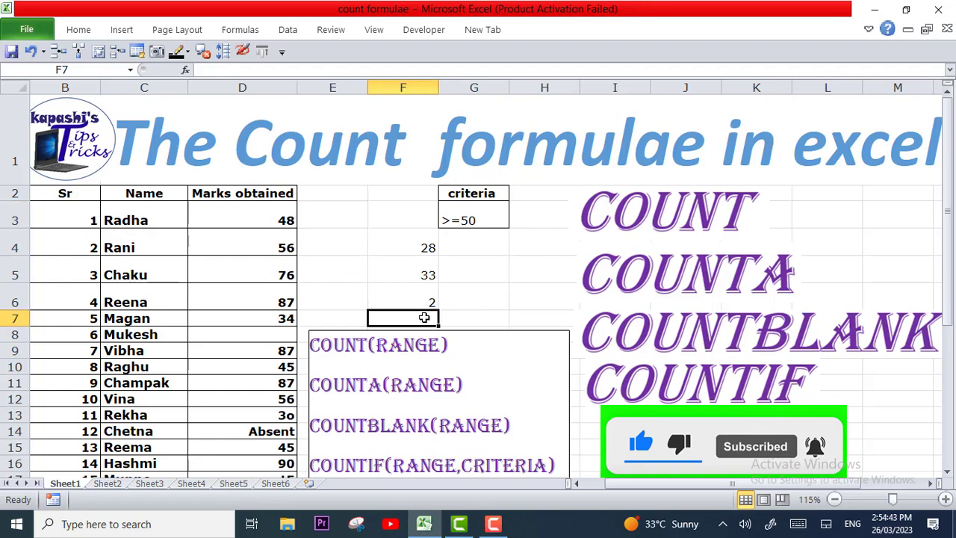
{"action": "type", "text": "="}
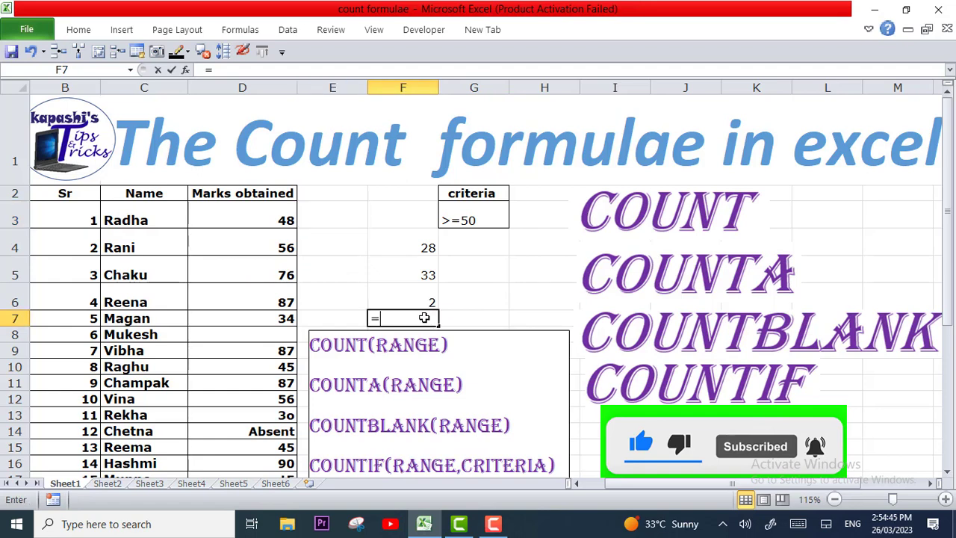
{"action": "type", "text": "countif"}
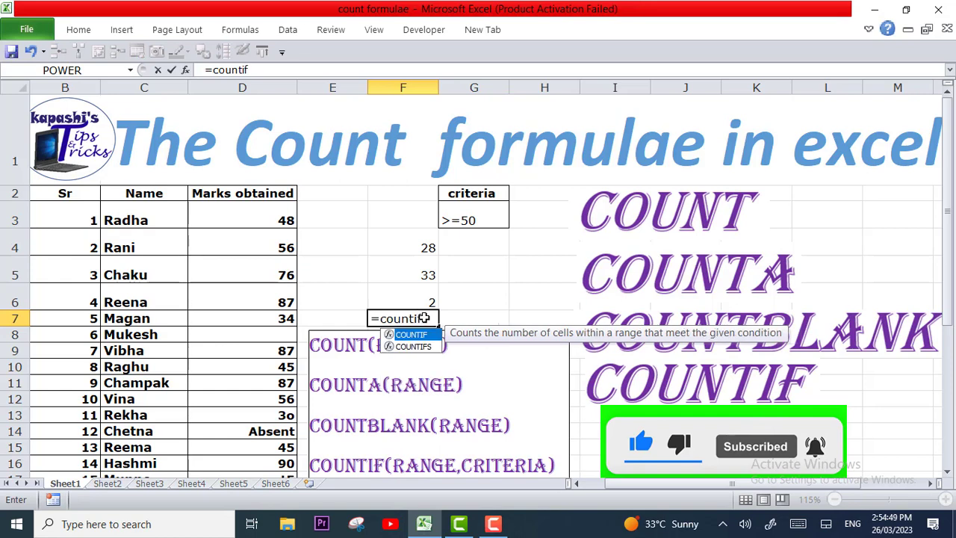
{"action": "type", "text": "("}
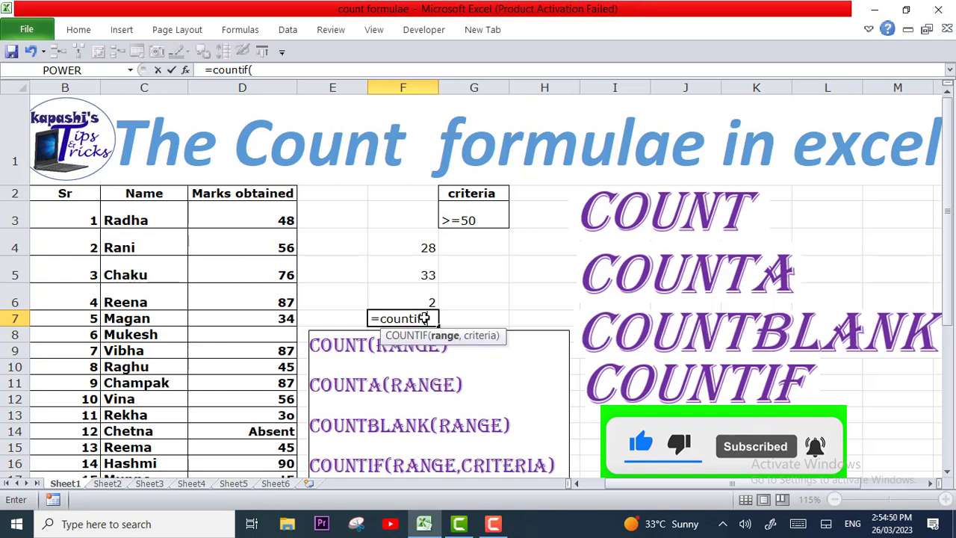
{"action": "left_click", "coordinate": [232, 217]}
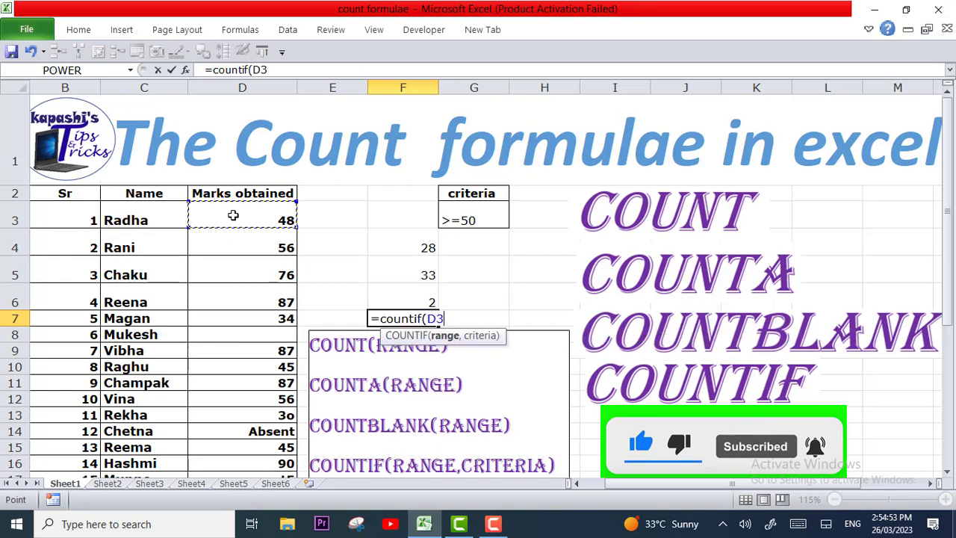
{"action": "key", "text": "ctrl+shift+Down"}
{"action": "key", "text": "ctrl+shift+Down"}
{"action": "key", "text": "ctrl+shift+Down"}
{"action": "key", "text": "ctrl+shift+Down"}
{"action": "key", "text": "ctrl+shift+Down"}
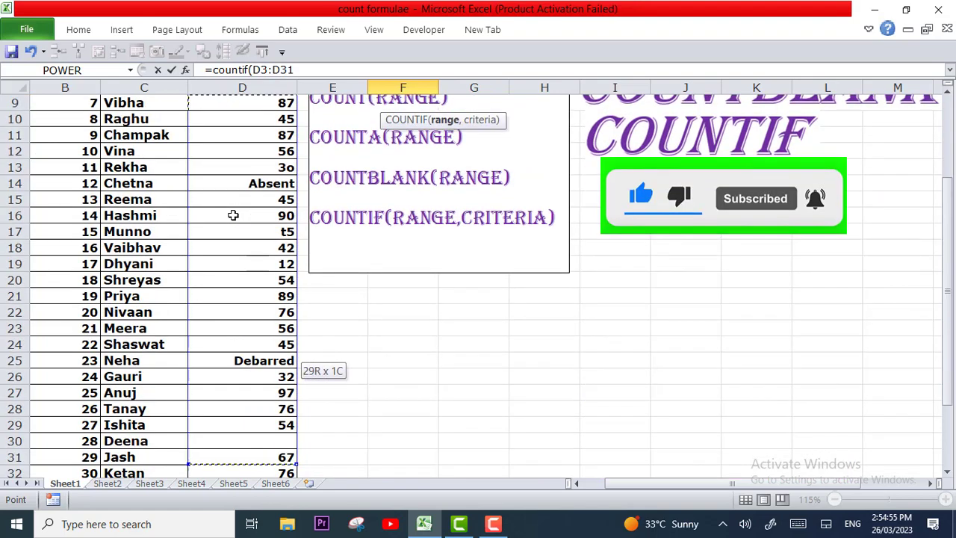
{"action": "type", "text": ","}
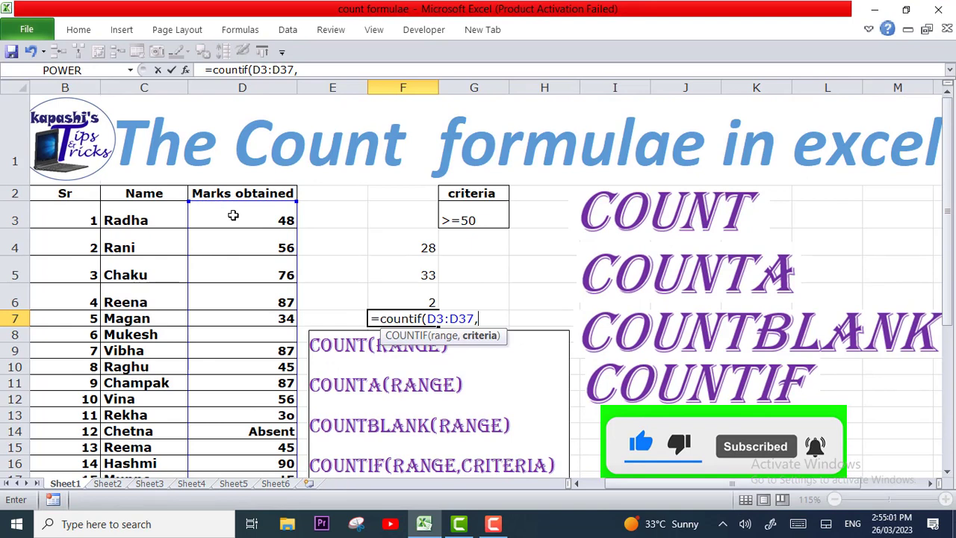
{"action": "left_click", "coordinate": [467, 216]}
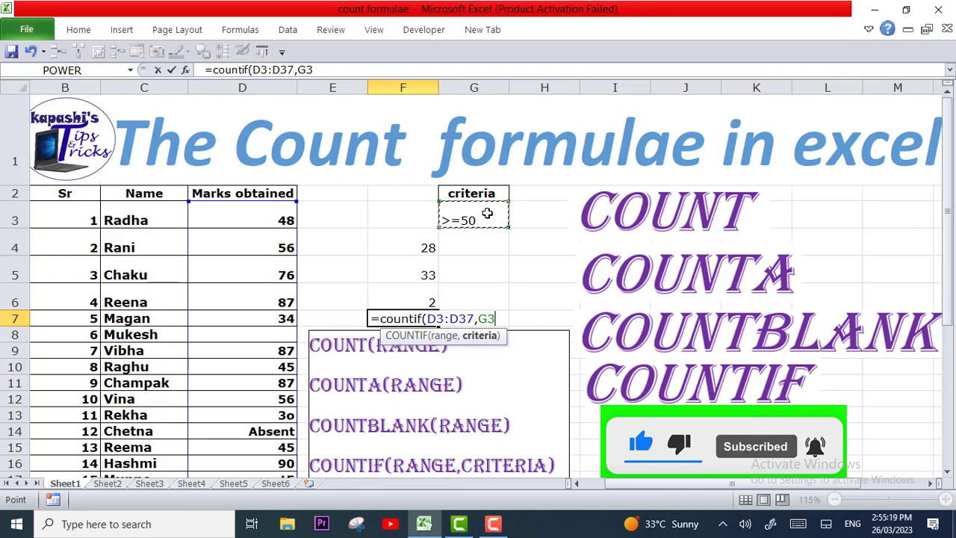
{"action": "type", "text": ")"}
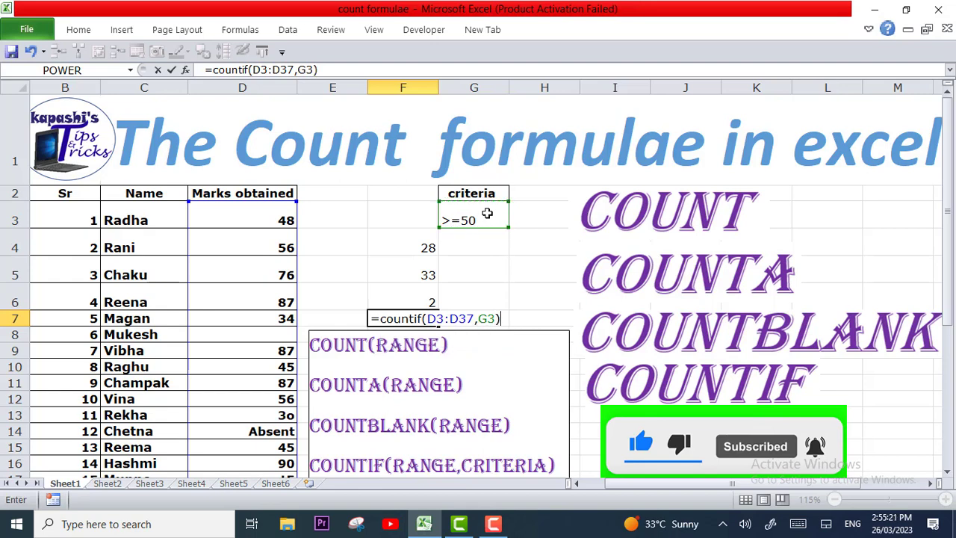
{"action": "key", "text": "Return"}
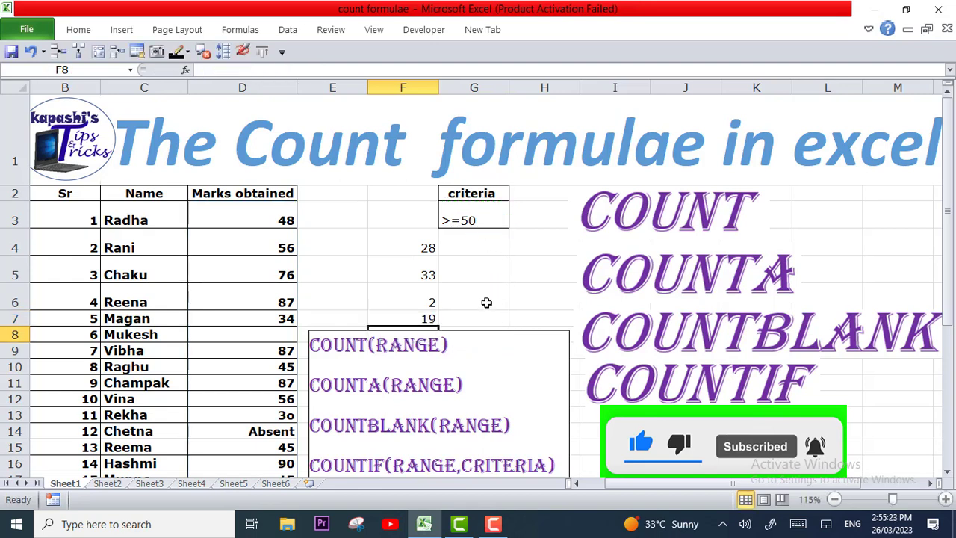